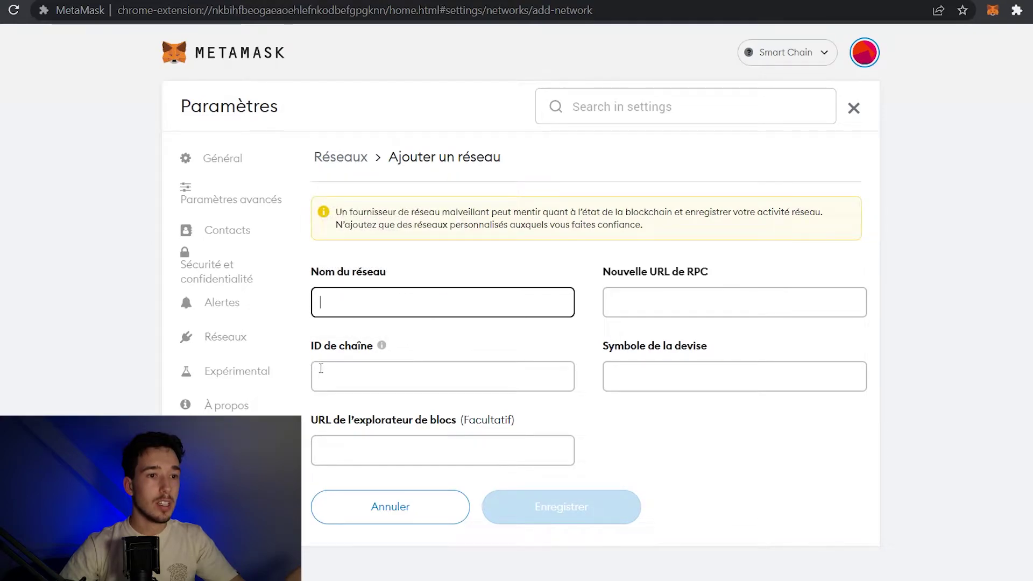
Name the new MetaMask network Celo (Mainnet), using the network details in the Cryptofuel article
click(564, 302)
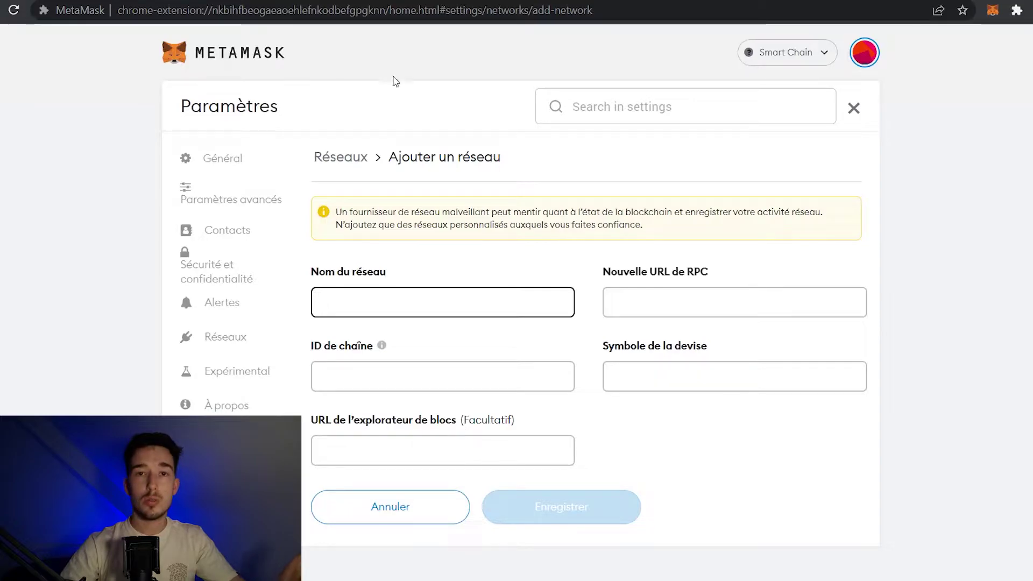
click(313, 1)
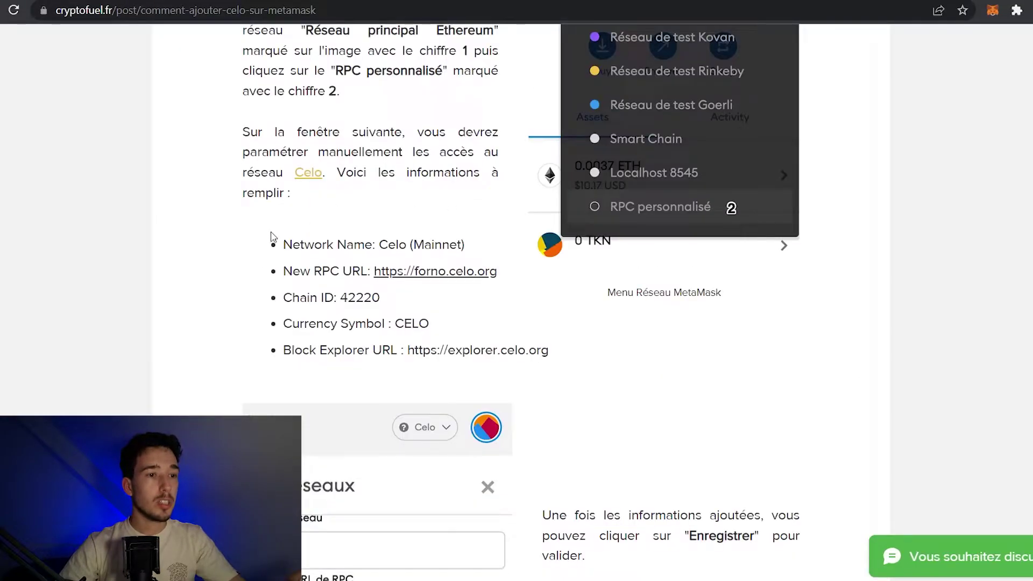
drag(569, 370, 309, 226)
click(309, 226)
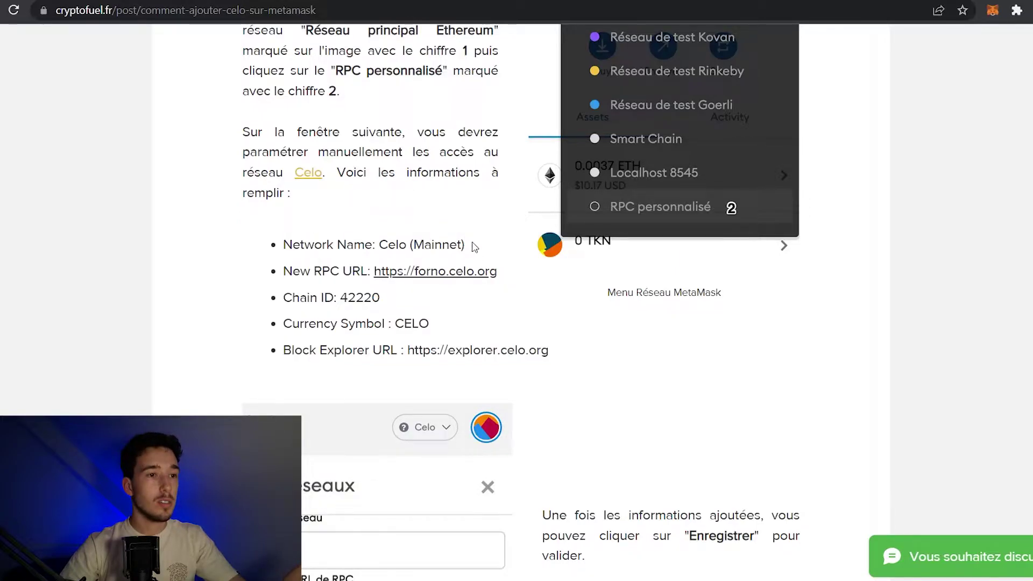
drag(463, 240, 434, 245)
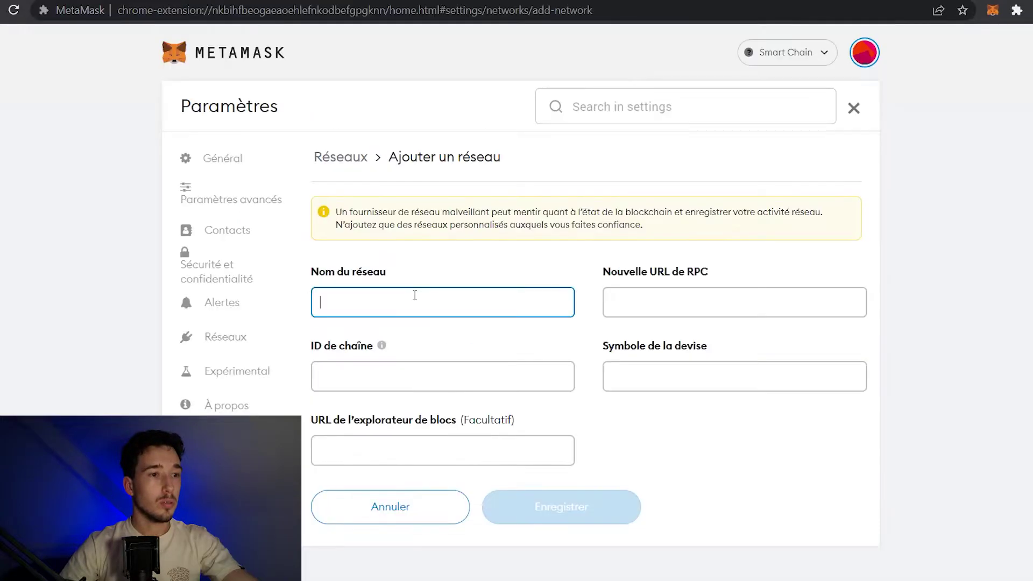
text(Celo (Mainnet))
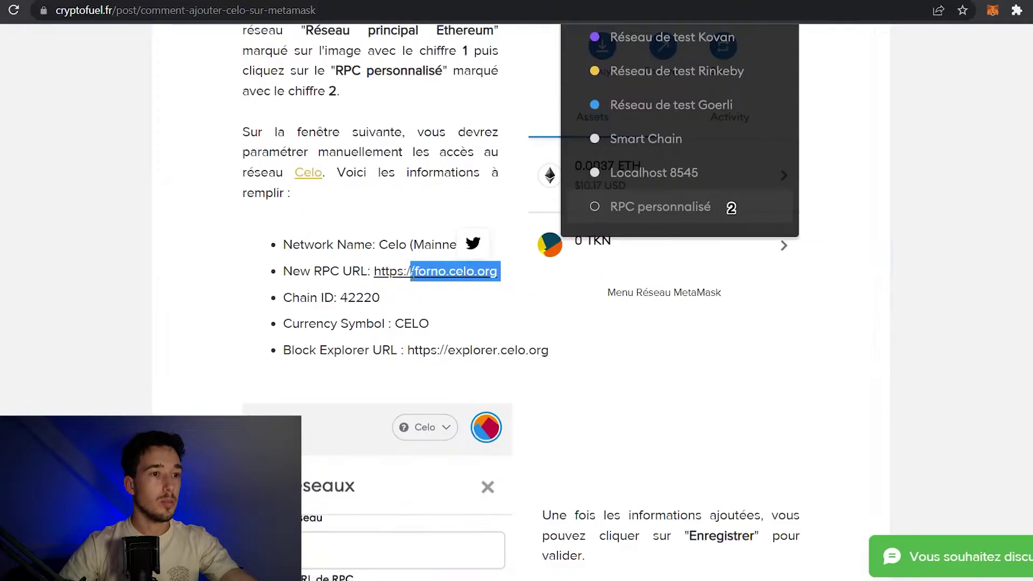
drag(412, 271, 376, 272)
text(https://forno.celo.org)
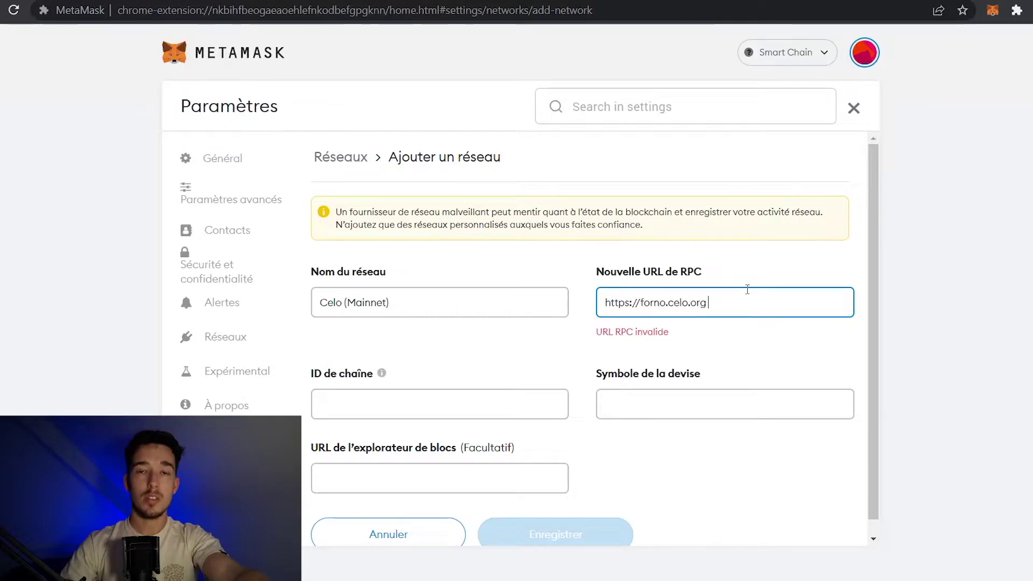
key(BackSpace)
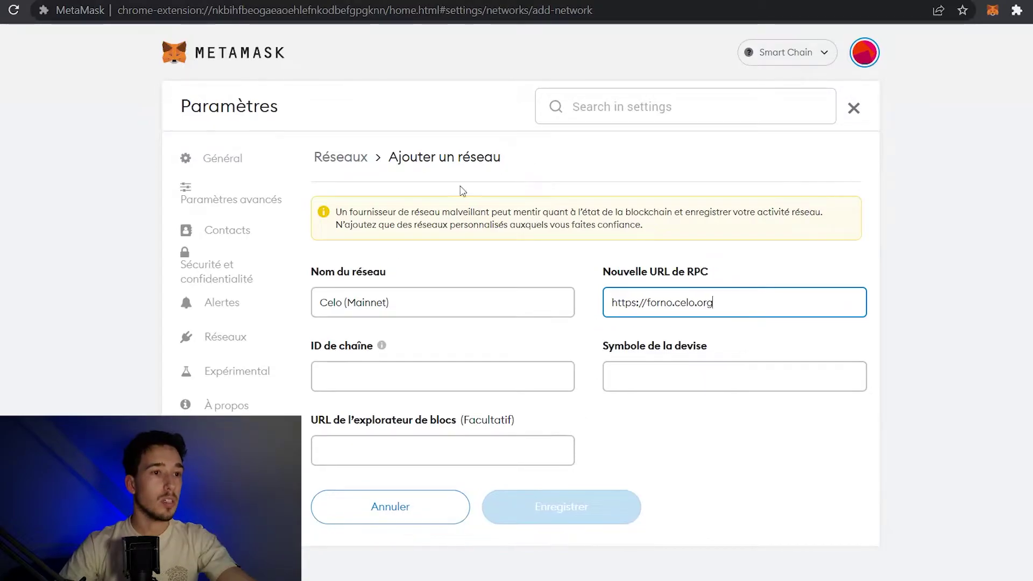
Set chain ID 42220 and currency symbol CELO from the article, and save the network
click(365, 1)
drag(380, 297, 341, 297)
text(42220)
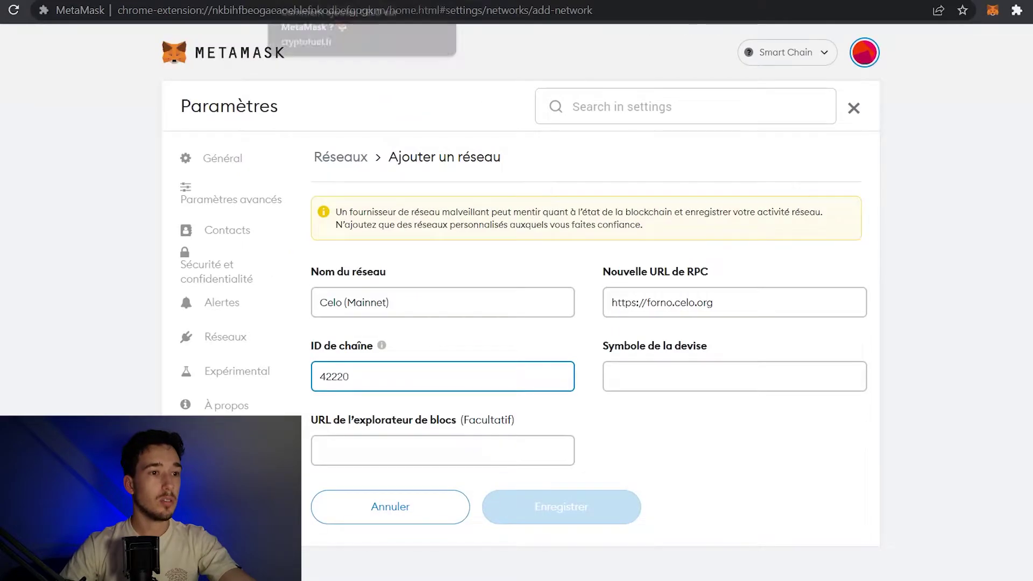
click(358, 2)
drag(437, 330, 396, 329)
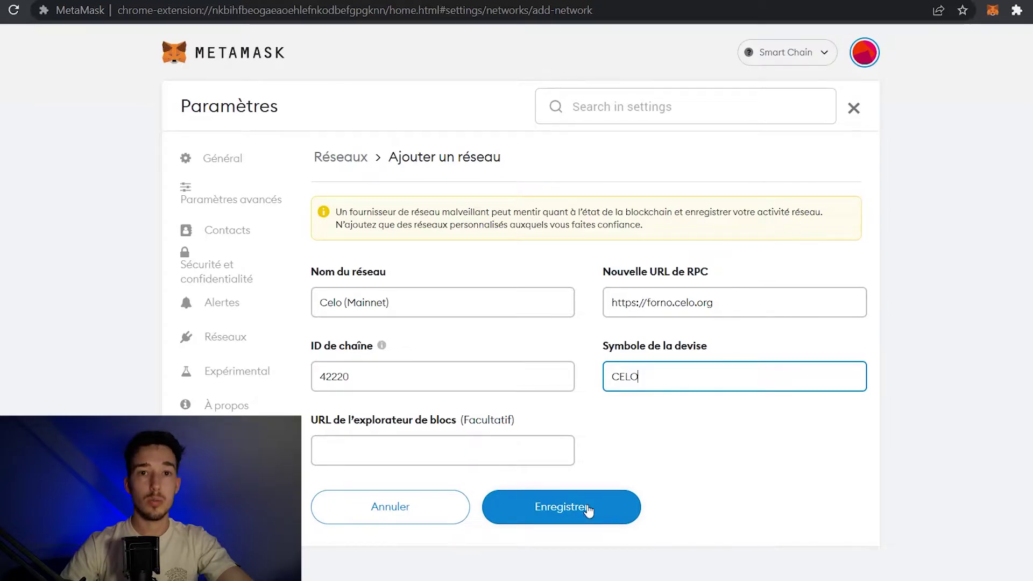
click(589, 510)
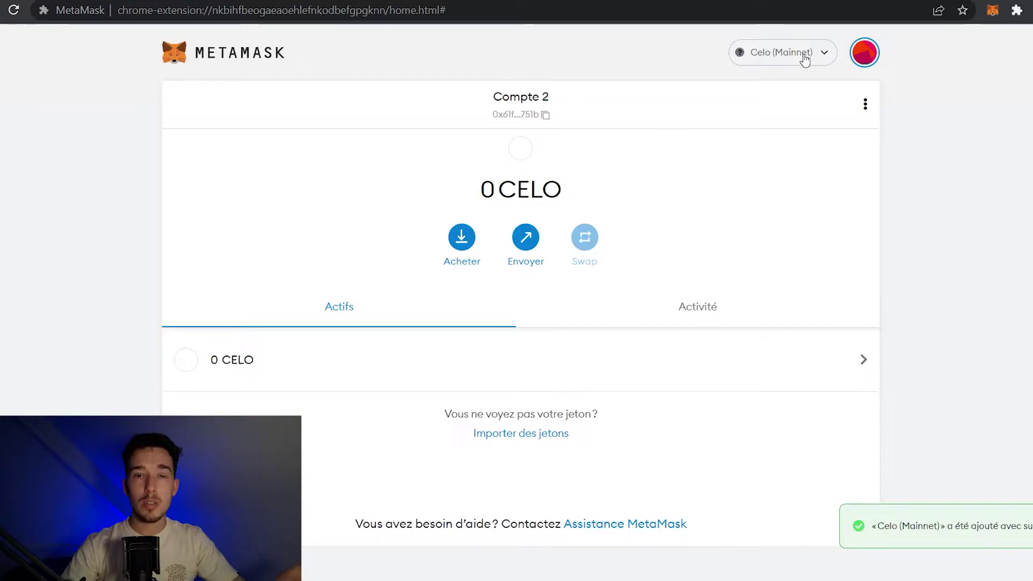
Switch MetaMask to the Fantom network and delete the Celo (Mainnet) network from the network list
click(805, 59)
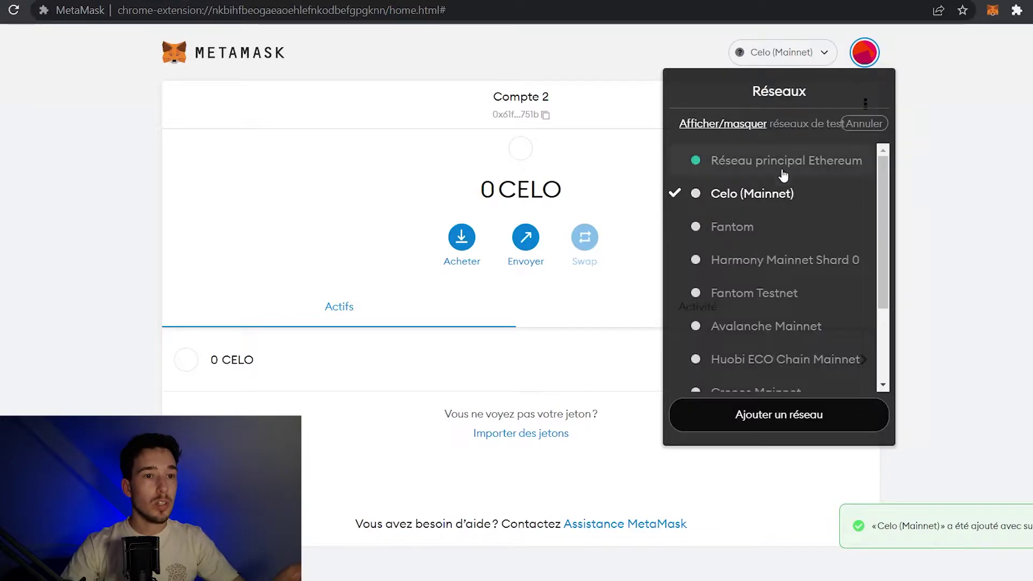
click(777, 225)
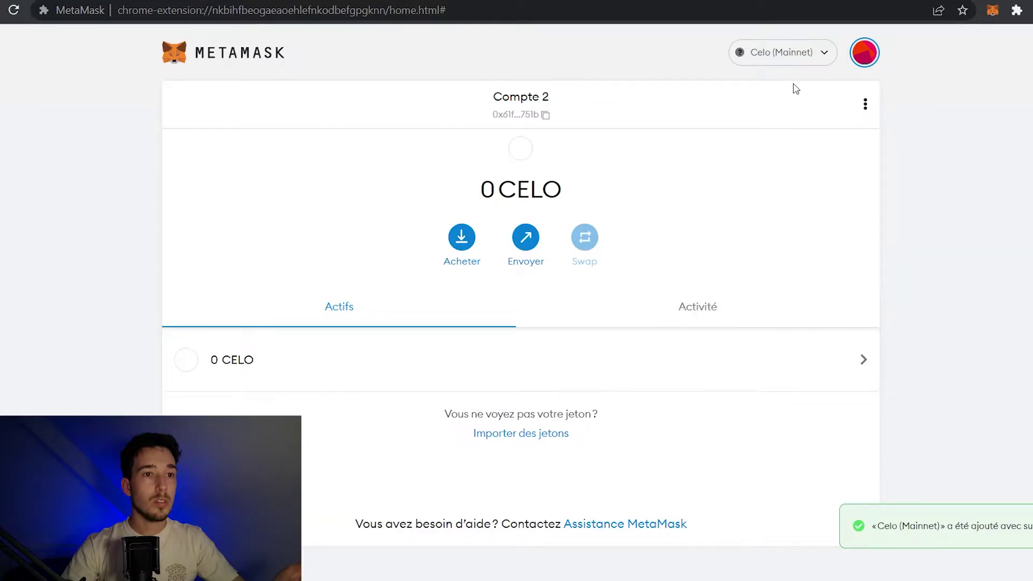
click(795, 54)
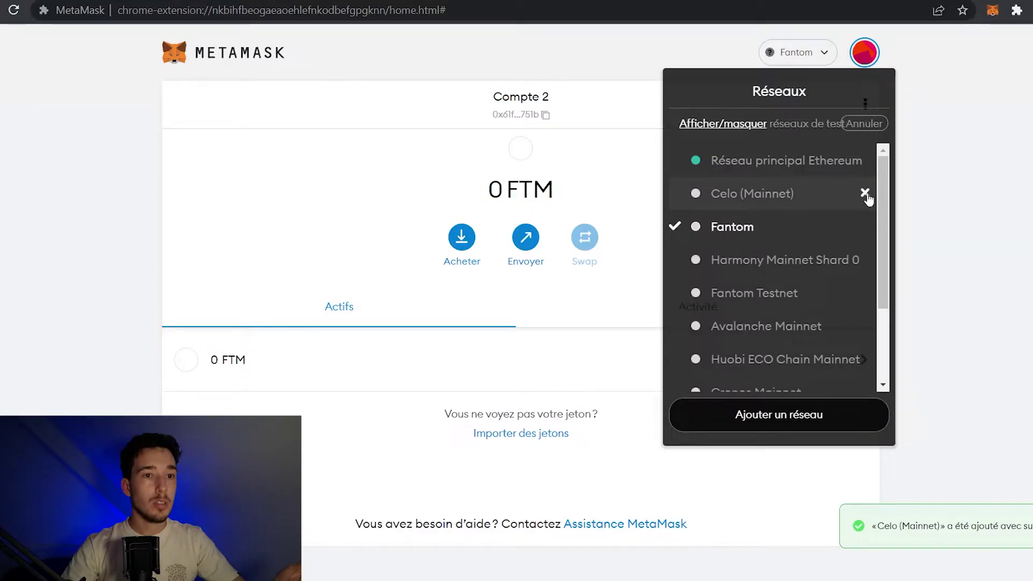
click(865, 195)
click(613, 279)
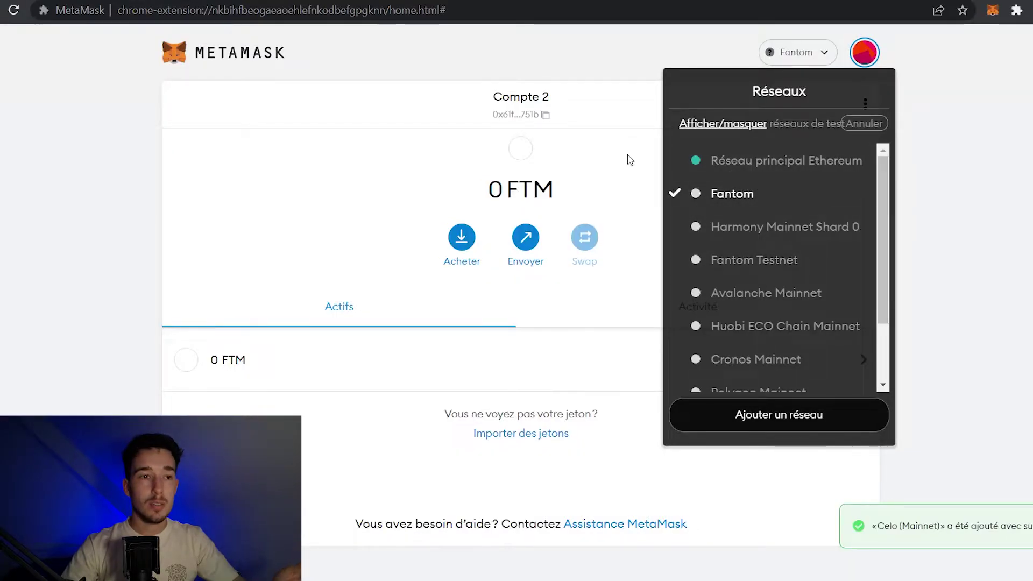
click(630, 159)
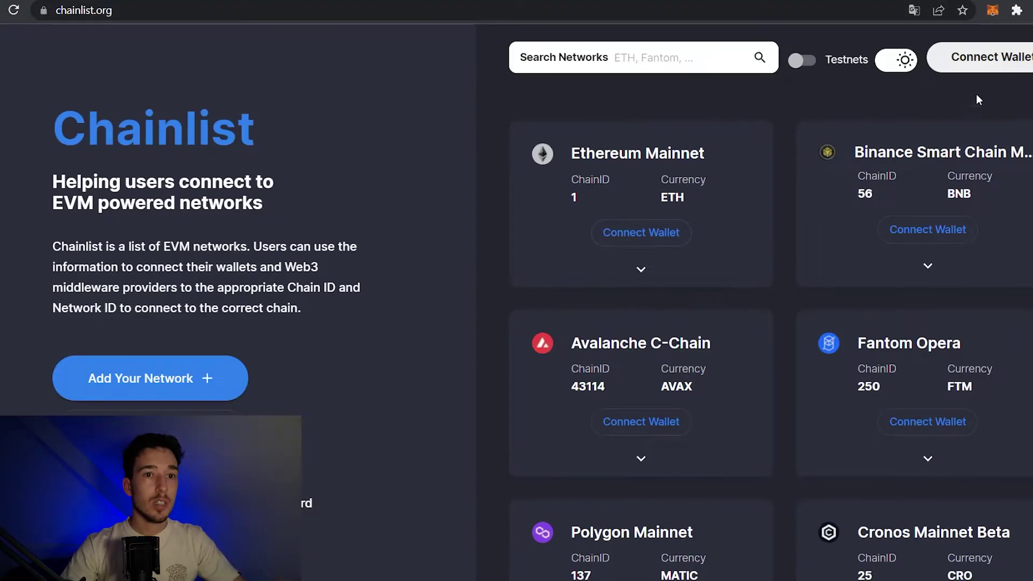
Connect the wallet on Chainlist and add Celo Mainnet to MetaMask, approving the network and the switch to it
click(997, 69)
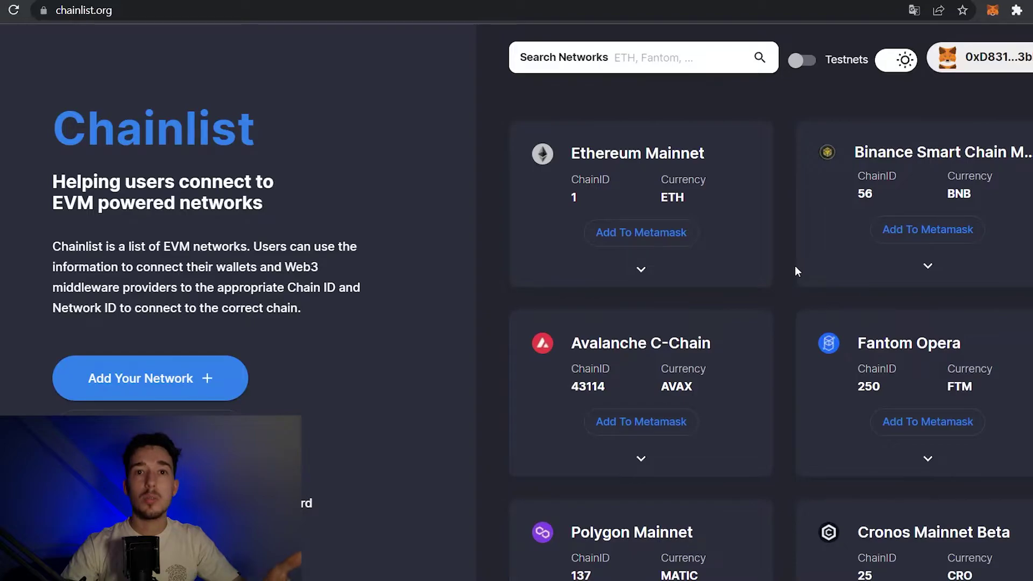
scroll(801, 252, down, 4)
scroll(801, 249, down, 10)
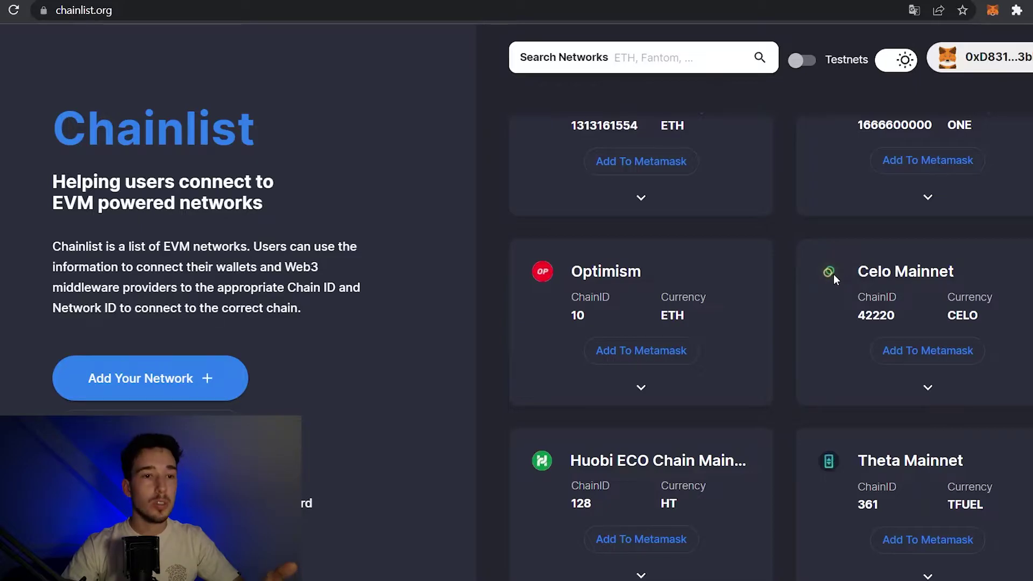
click(928, 355)
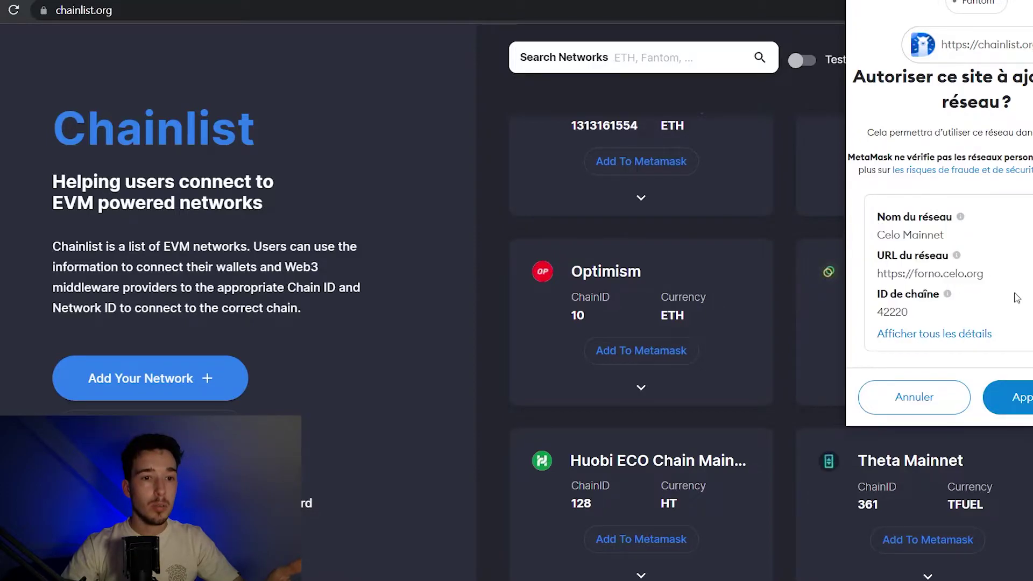
click(1016, 399)
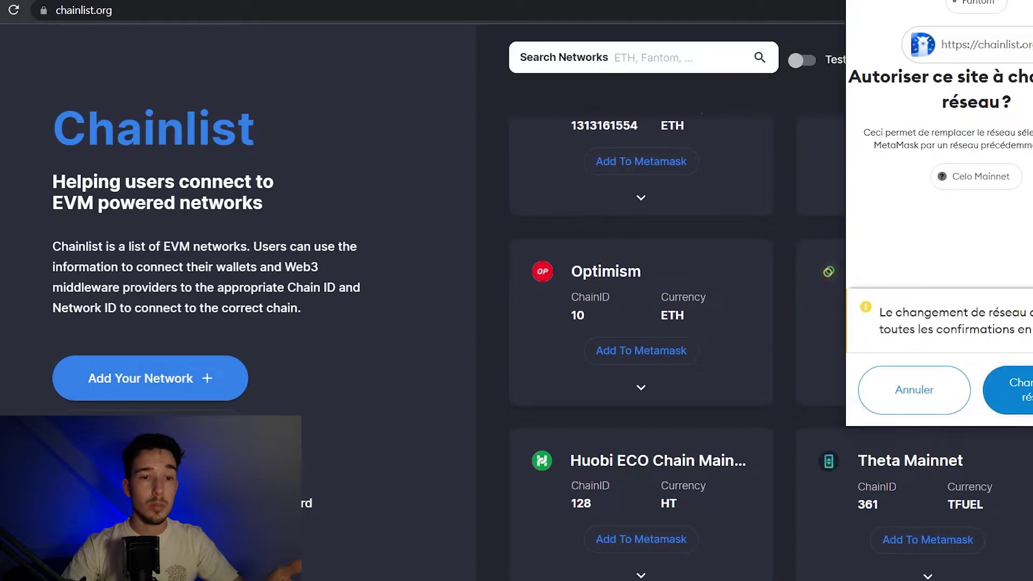
click(1008, 390)
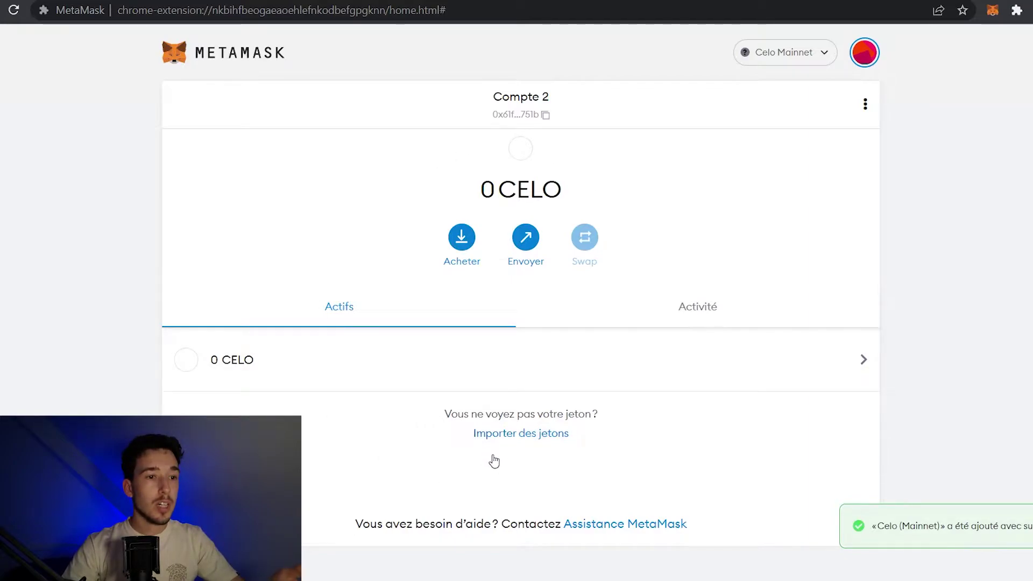
Open MetaMask's token import form, search CoinGecko for "immo" and copy the ImmortalDAO (IMMO) contract address
click(534, 436)
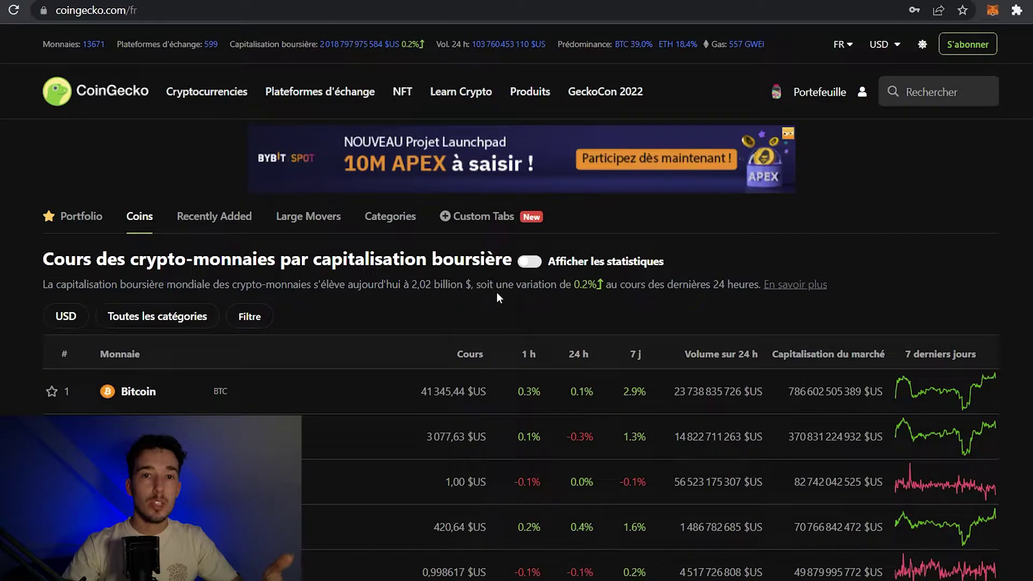
click(959, 93)
text(immo)
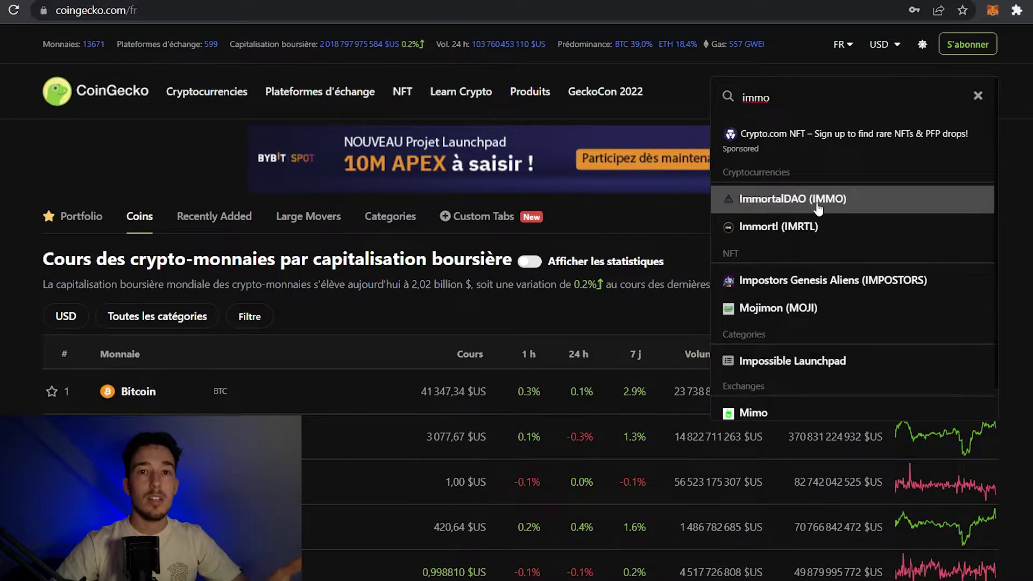
click(817, 200)
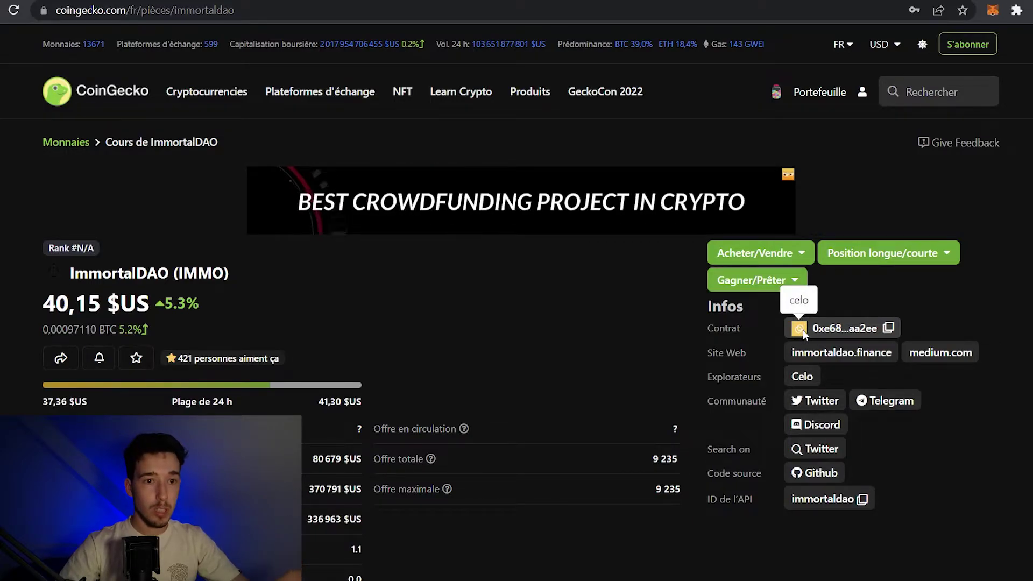
click(889, 329)
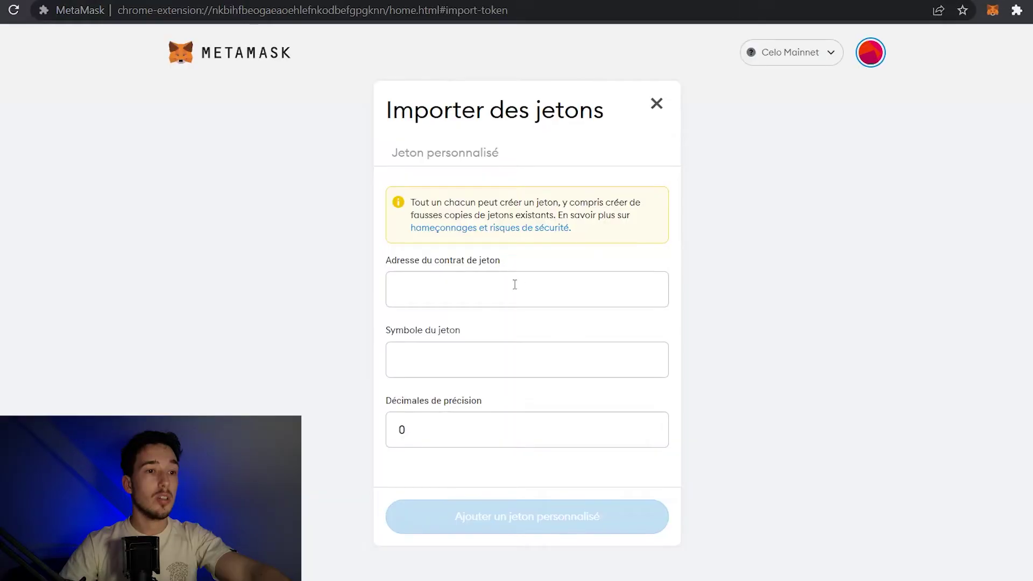
Import the IMMO token into MetaMask with the copied contract address and return to the account overview
click(515, 284)
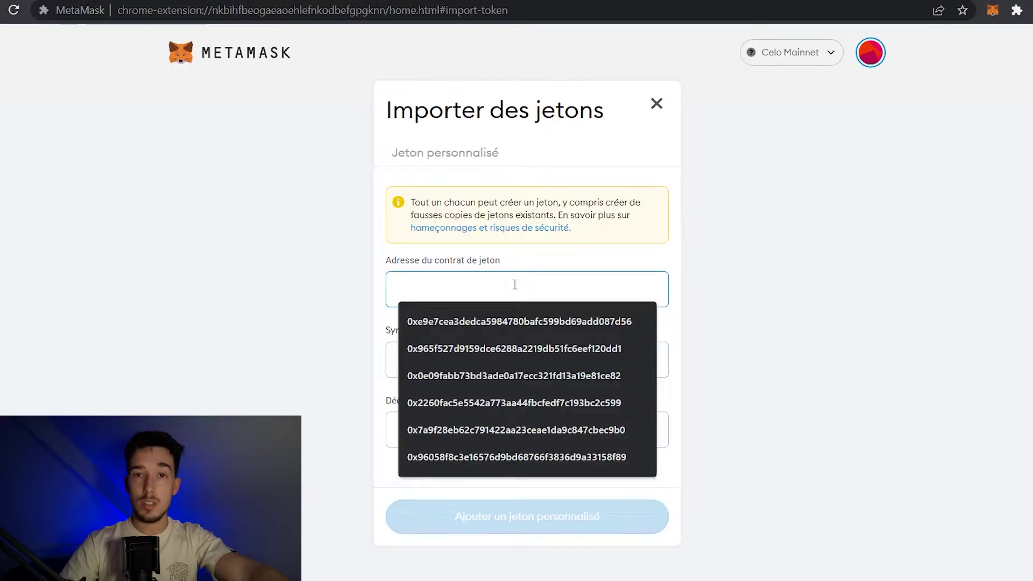
key(ctrl+v)
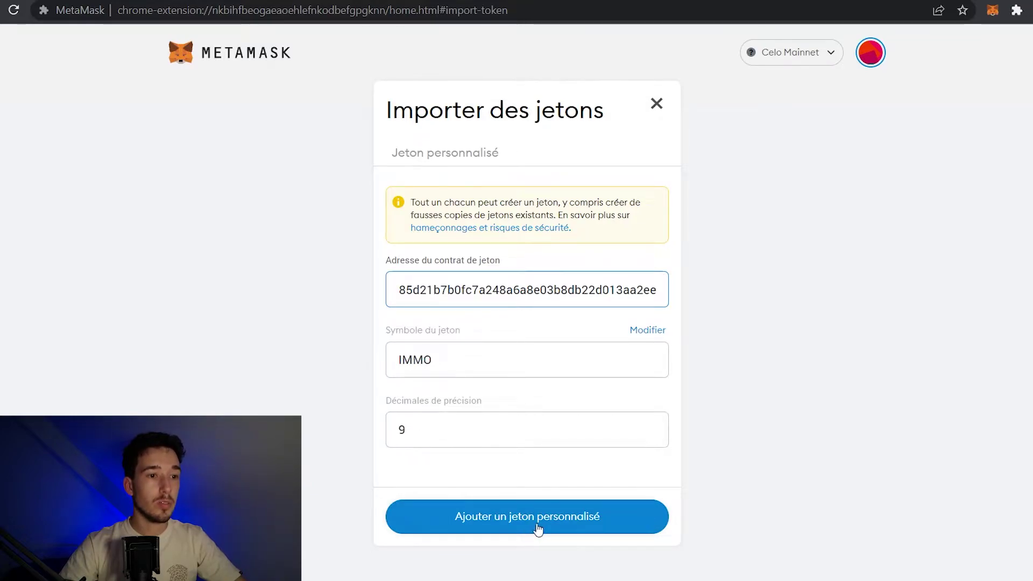
click(558, 525)
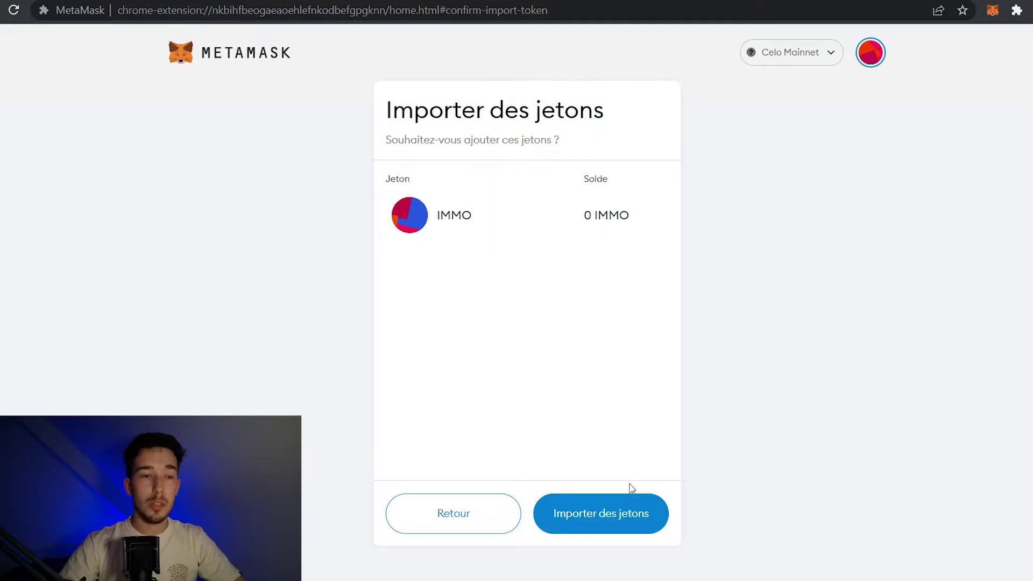
click(591, 525)
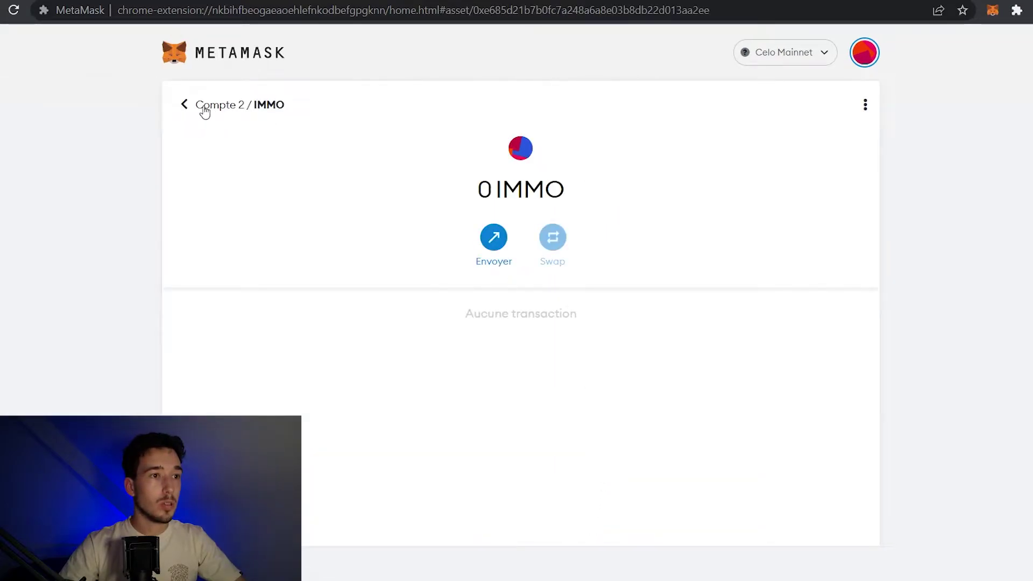
click(186, 105)
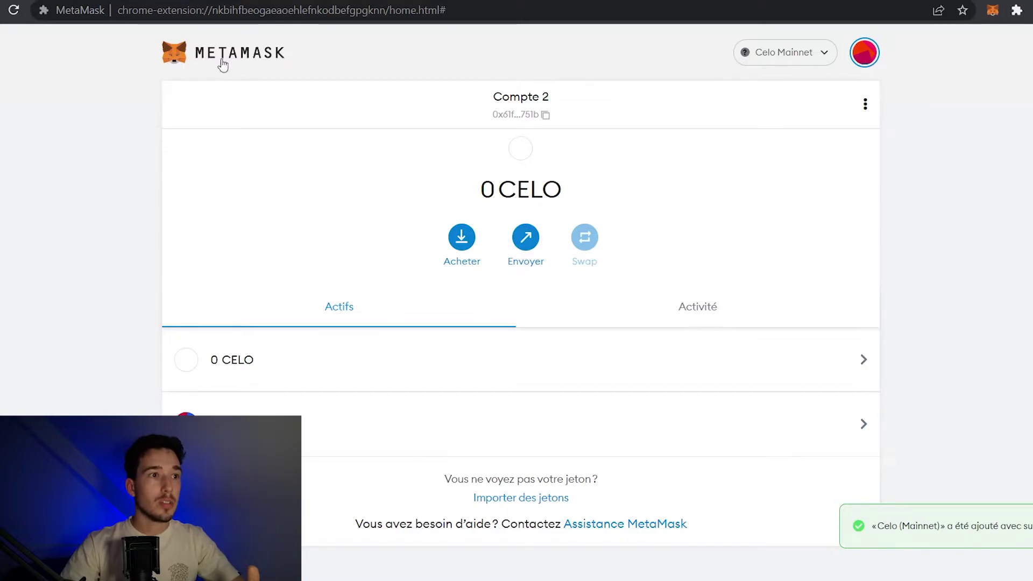
Switch to Ubeswap and connect it to the MetaMask wallet with the Compte 2 account
click(172, 1)
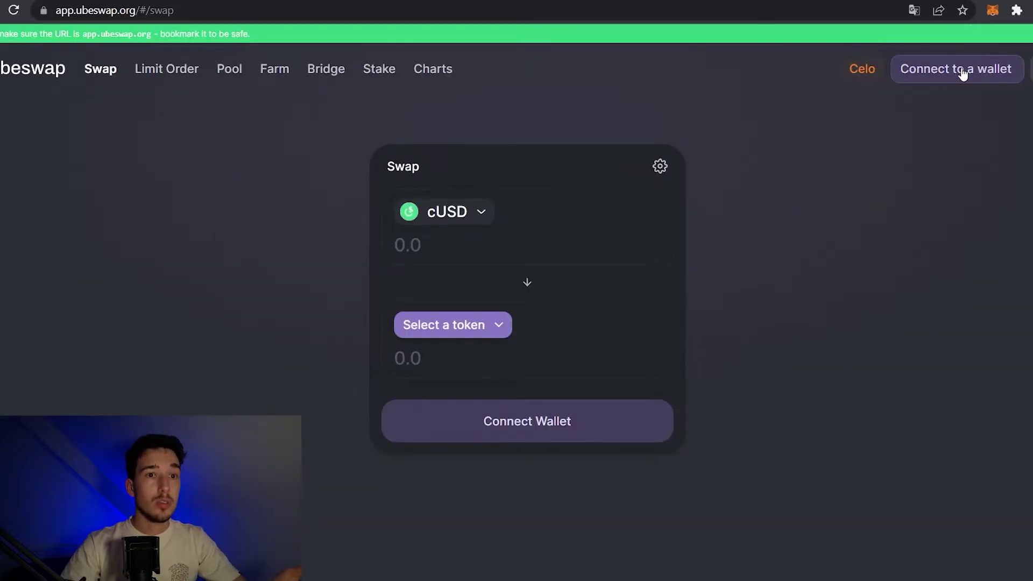
click(1006, 81)
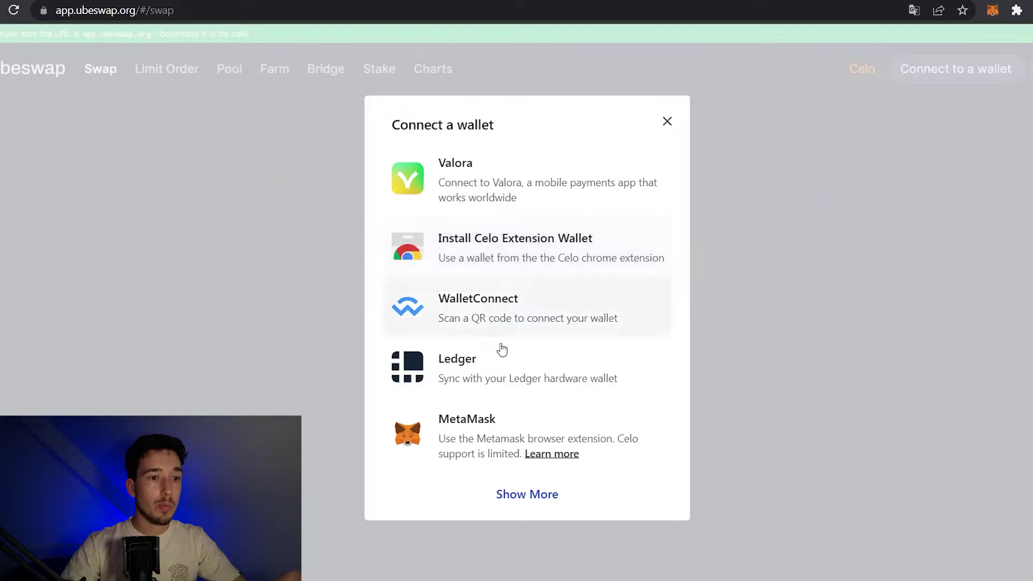
click(487, 442)
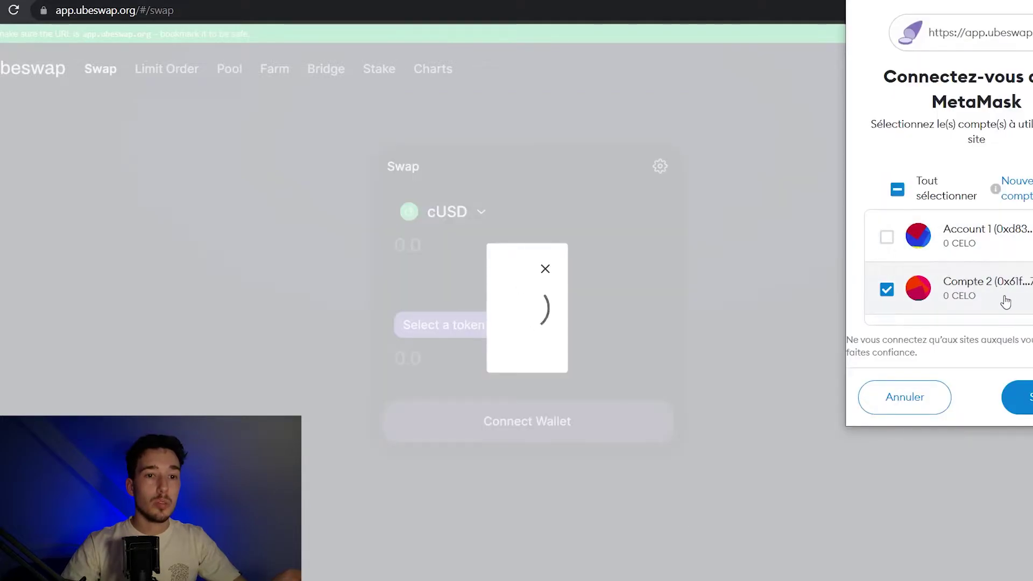
scroll(996, 293, down, 1)
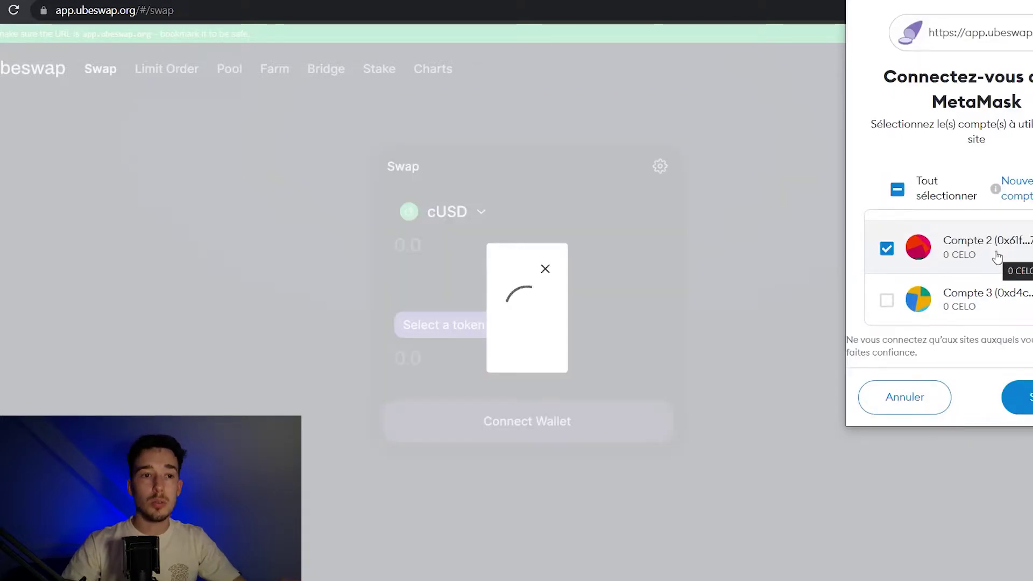
click(1020, 397)
click(1020, 397)
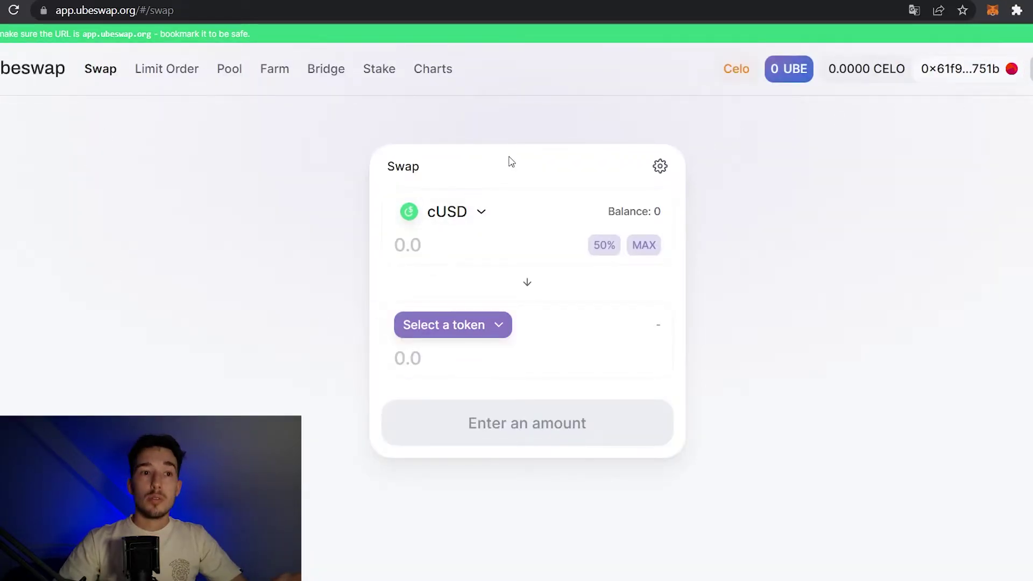
Set up the swap with CELO as the token to pay and IMMO as the token to receive
click(474, 219)
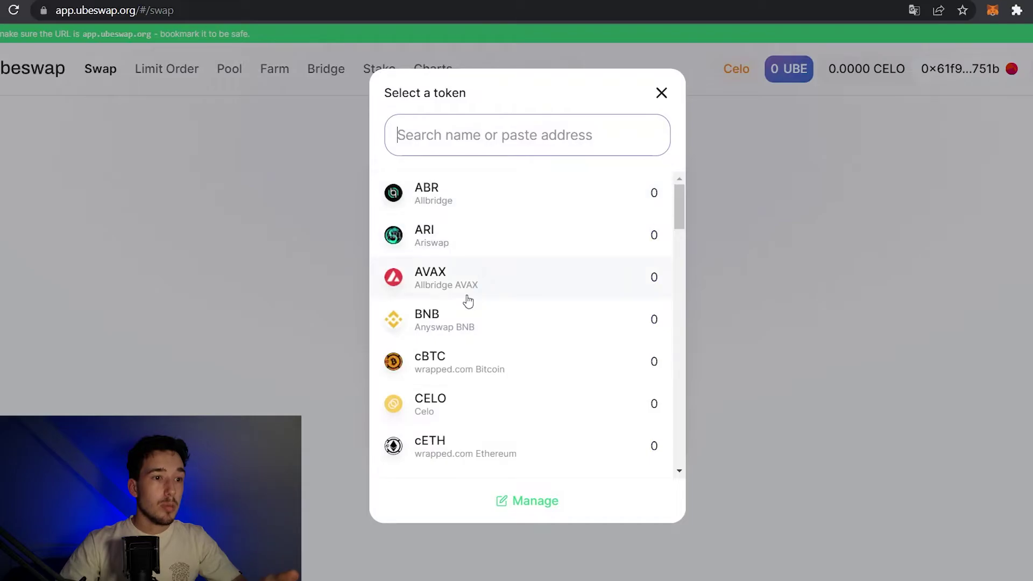
click(473, 409)
click(400, 326)
text(i)
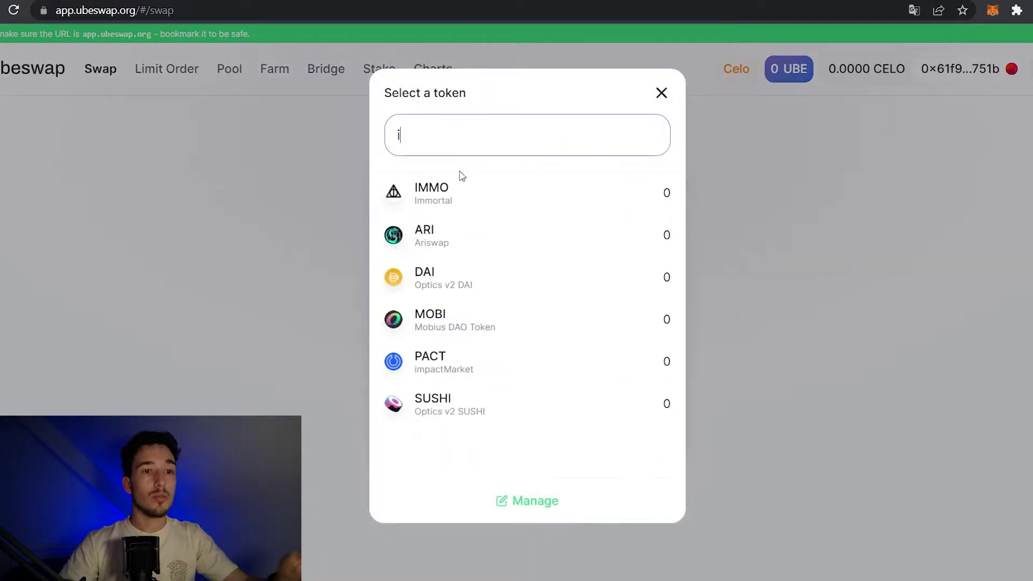
click(457, 204)
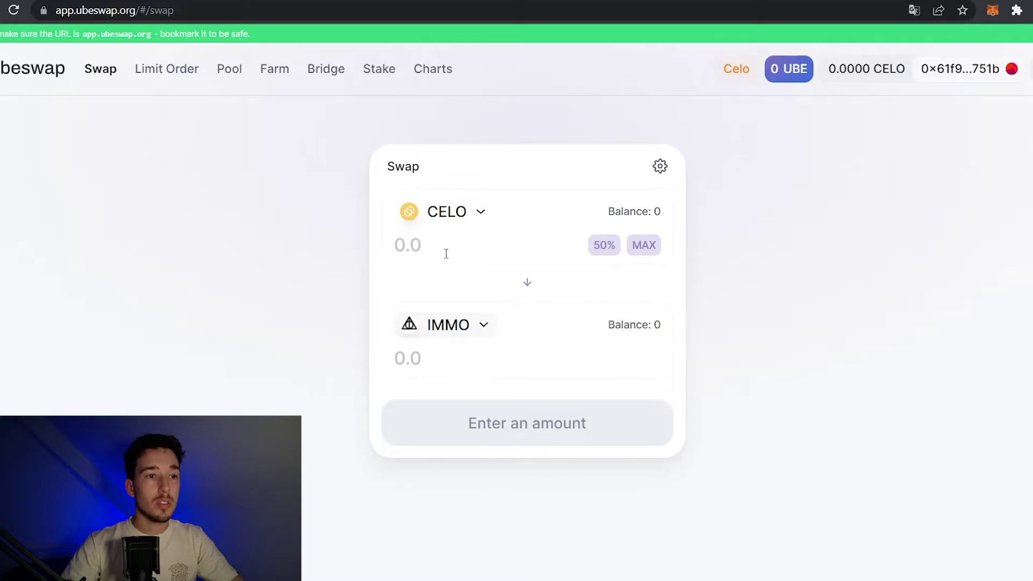
View the limit order form down to its order list, and open the liquidity pool page
click(171, 75)
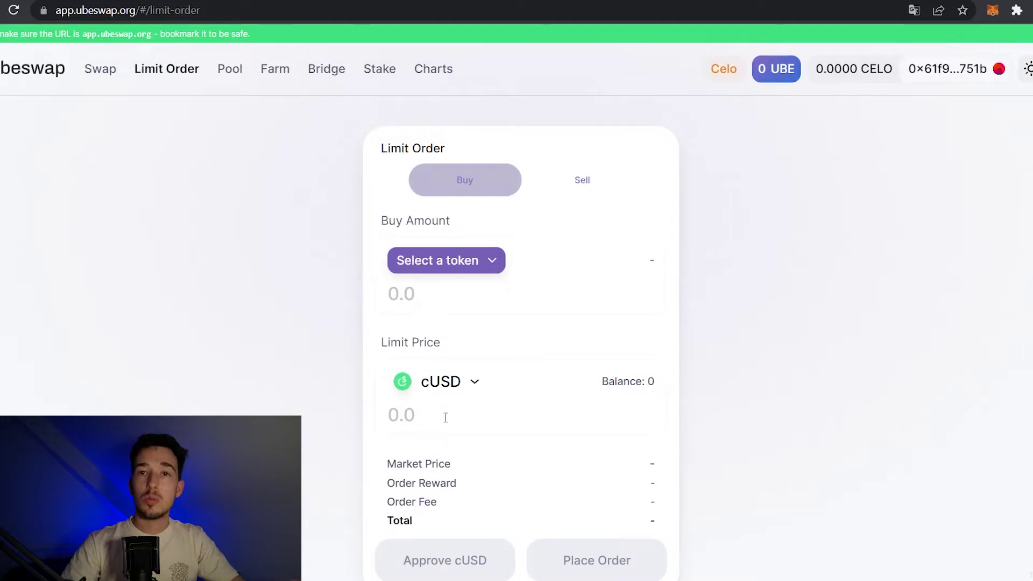
scroll(514, 286, down, 2)
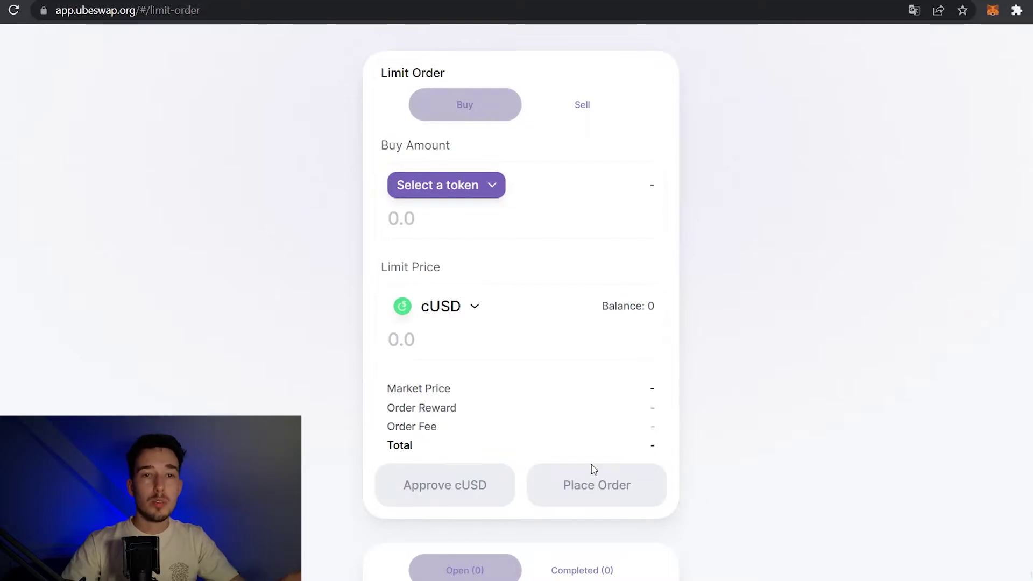
scroll(627, 385, up, 2)
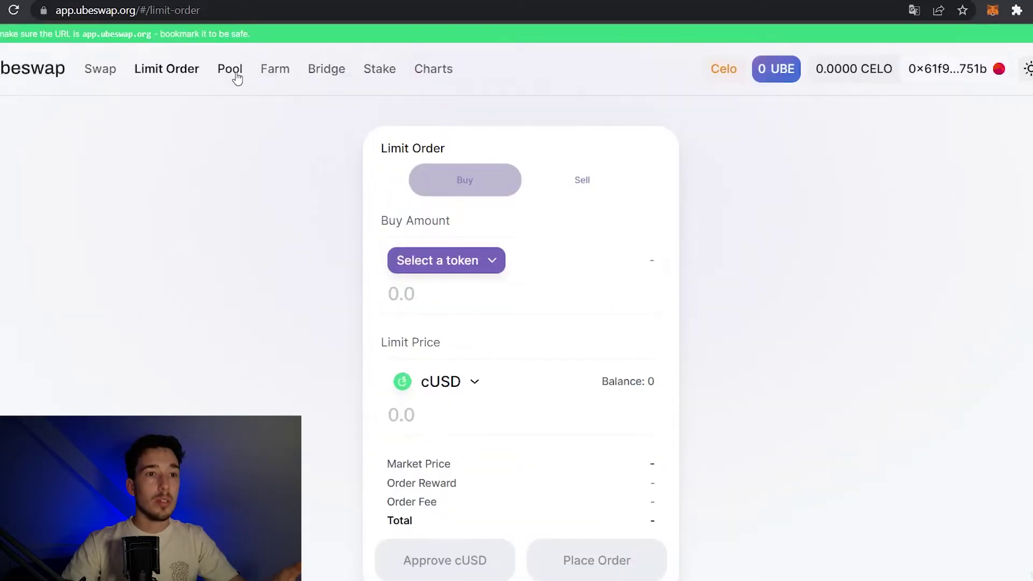
click(237, 79)
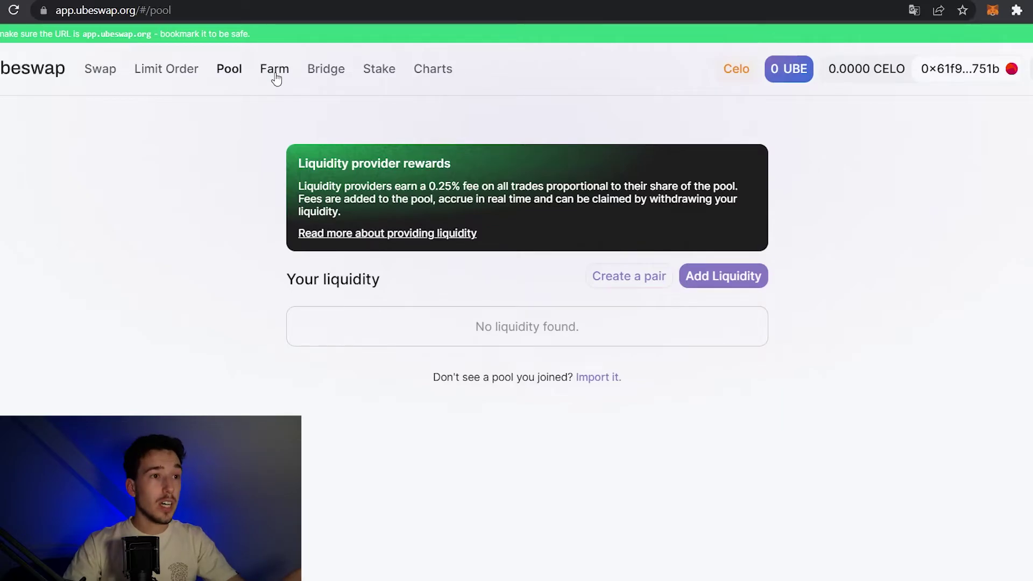
Open the farm page and examine the featured and available pools with their total deposits and APY
click(275, 76)
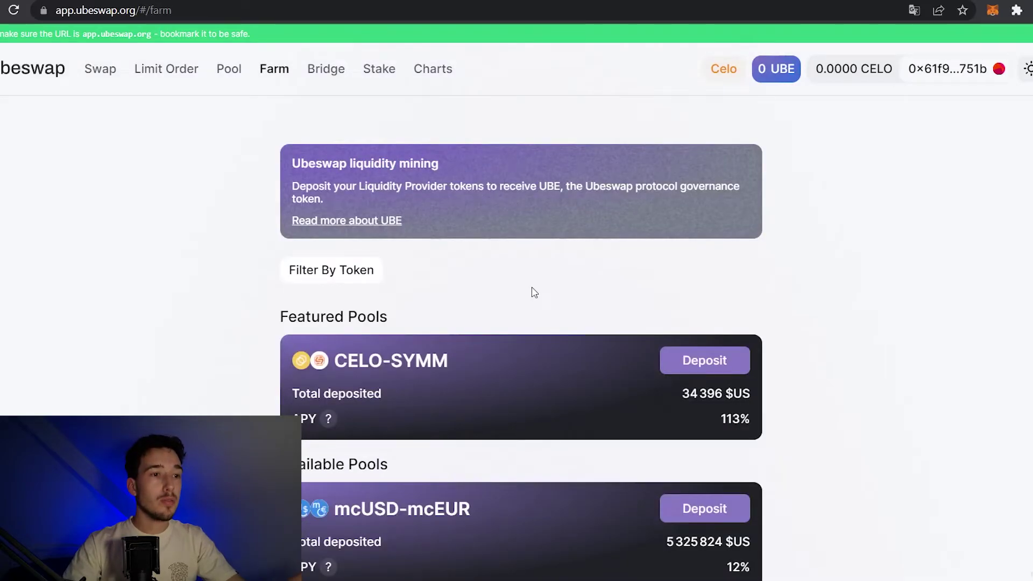
scroll(317, 283, down, 1)
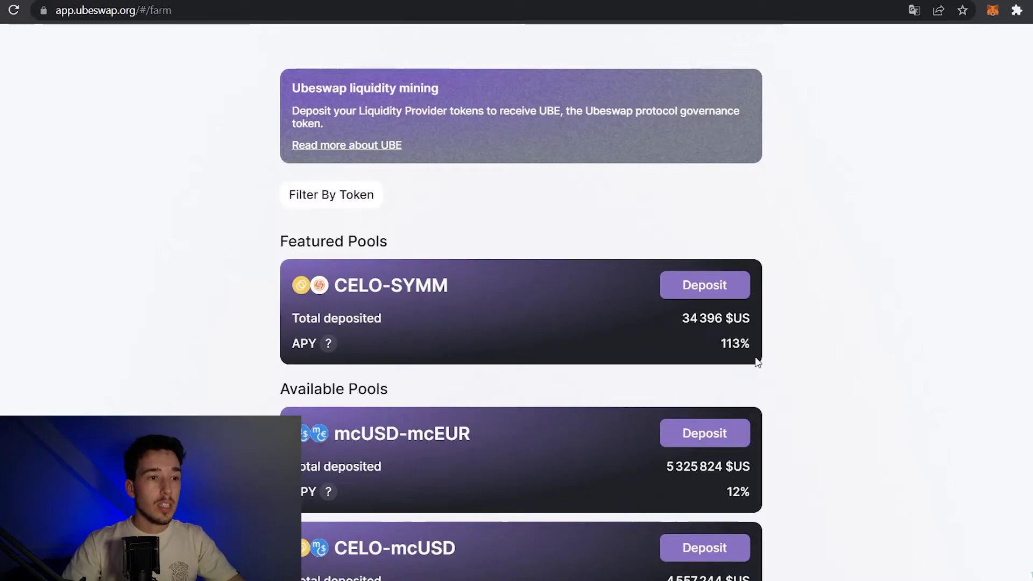
scroll(756, 357, down, 1)
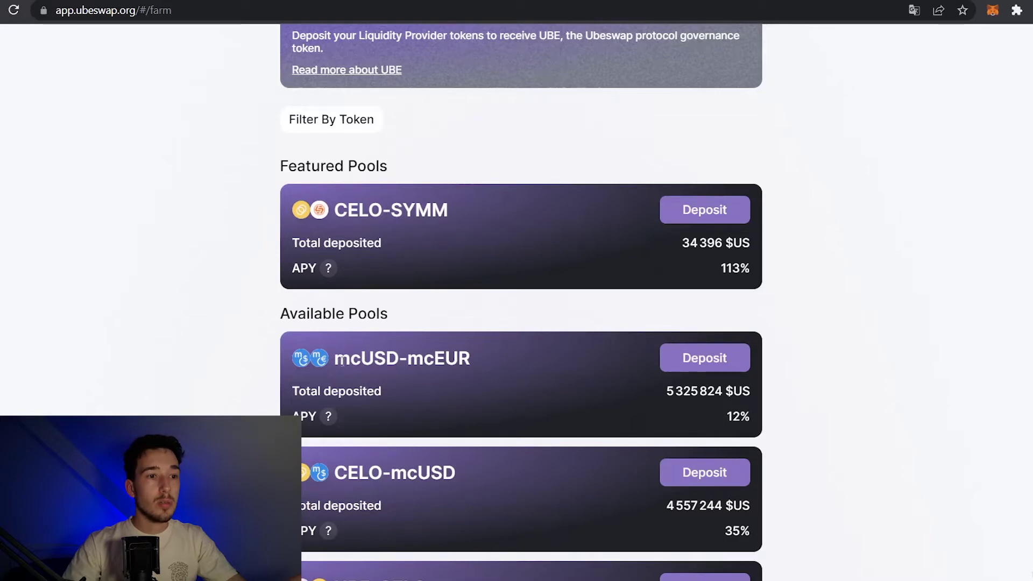
scroll(479, 331, up, 3)
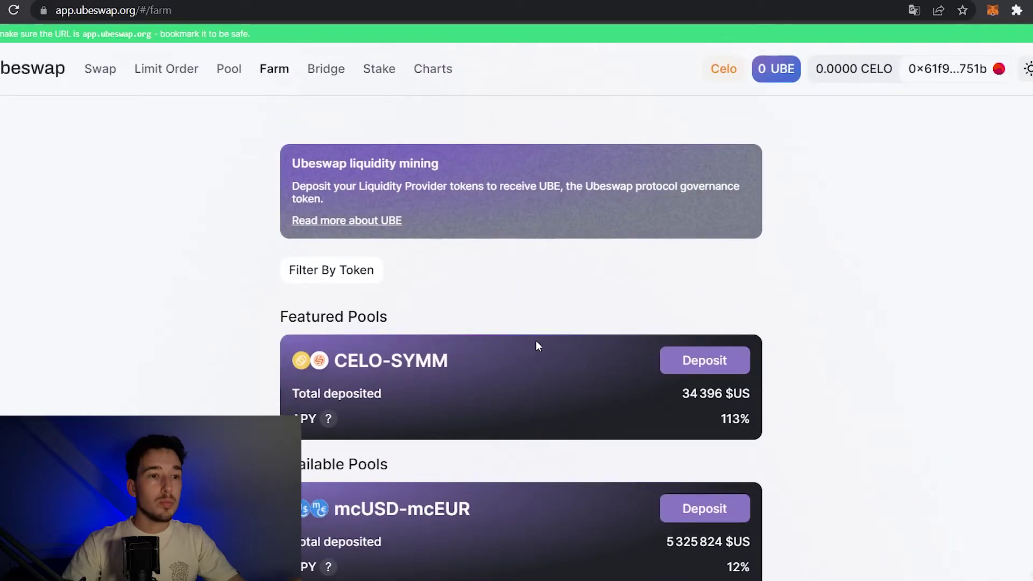
scroll(525, 323, down, 6)
scroll(492, 269, down, 6)
scroll(494, 271, down, 6)
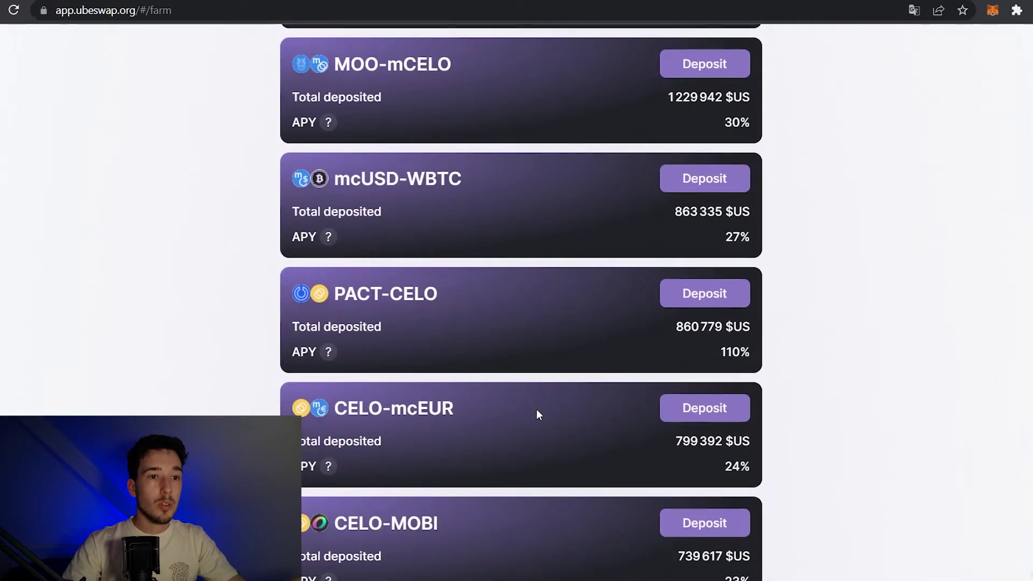
scroll(537, 415, down, 3)
scroll(482, 437, down, 2)
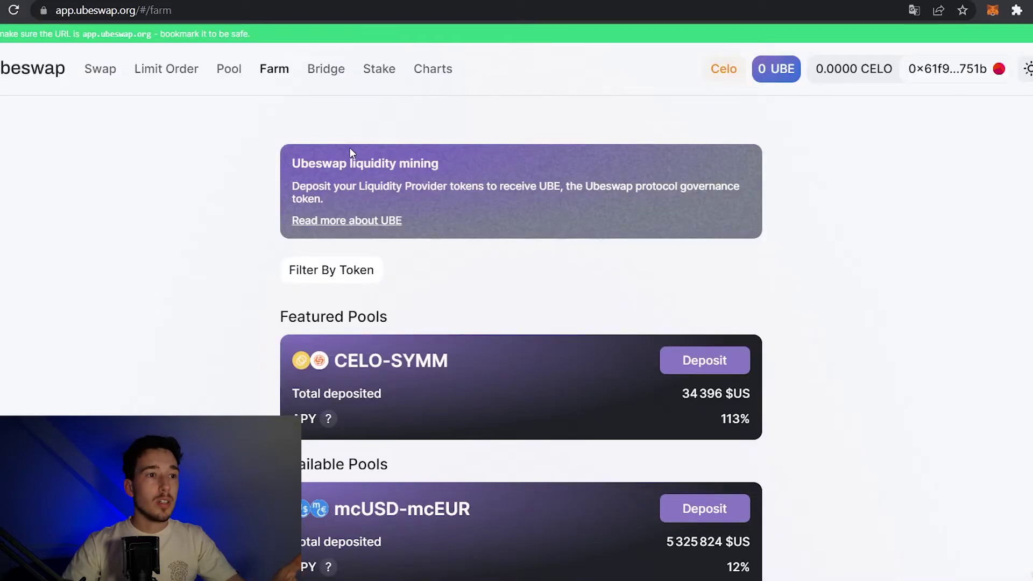
Open the Allbridge bridge, look over its blockchain and asset selection form, and return to Ubeswap
click(321, 74)
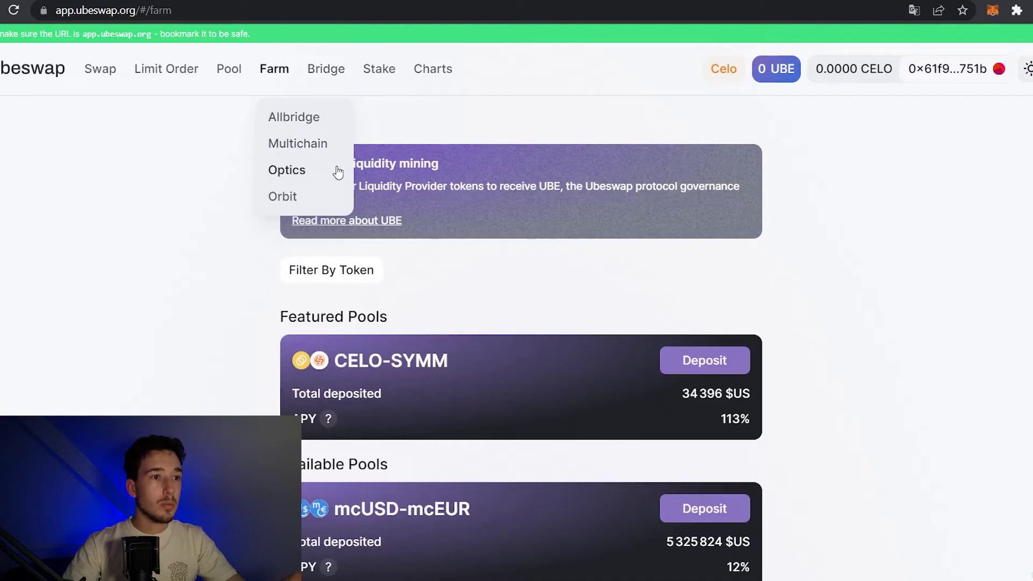
click(312, 120)
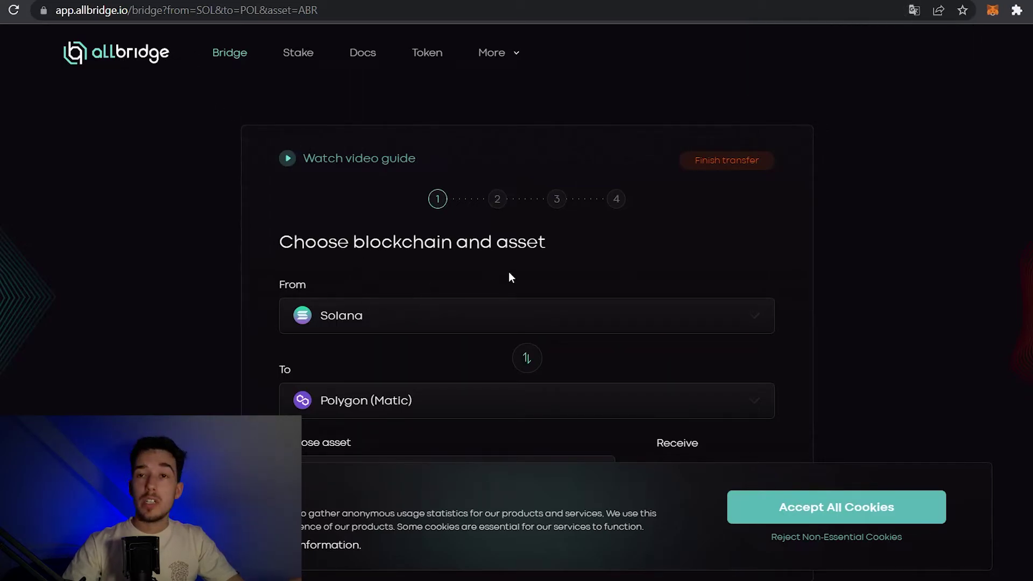
scroll(514, 273, down, 1)
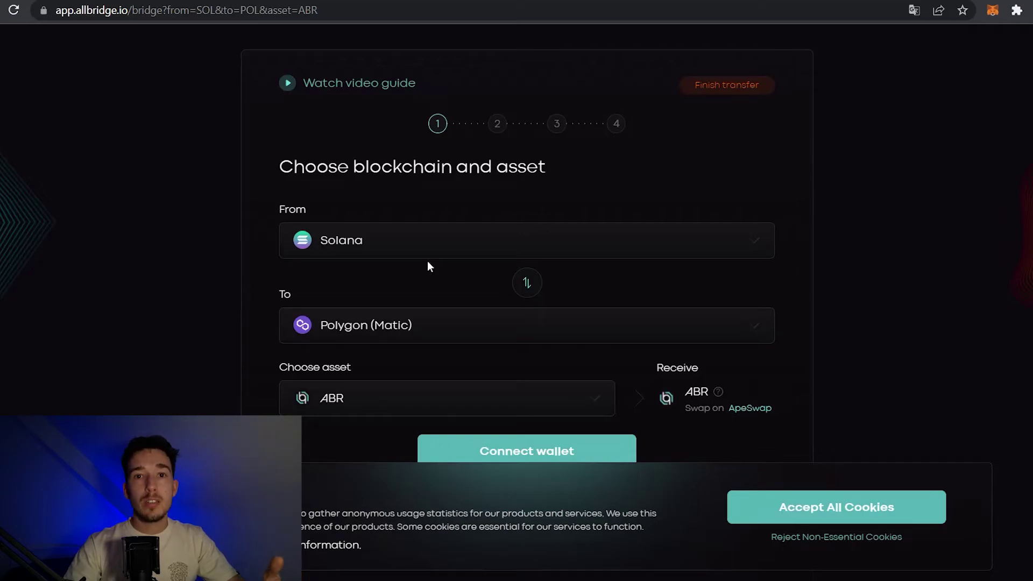
scroll(427, 260, up, 2)
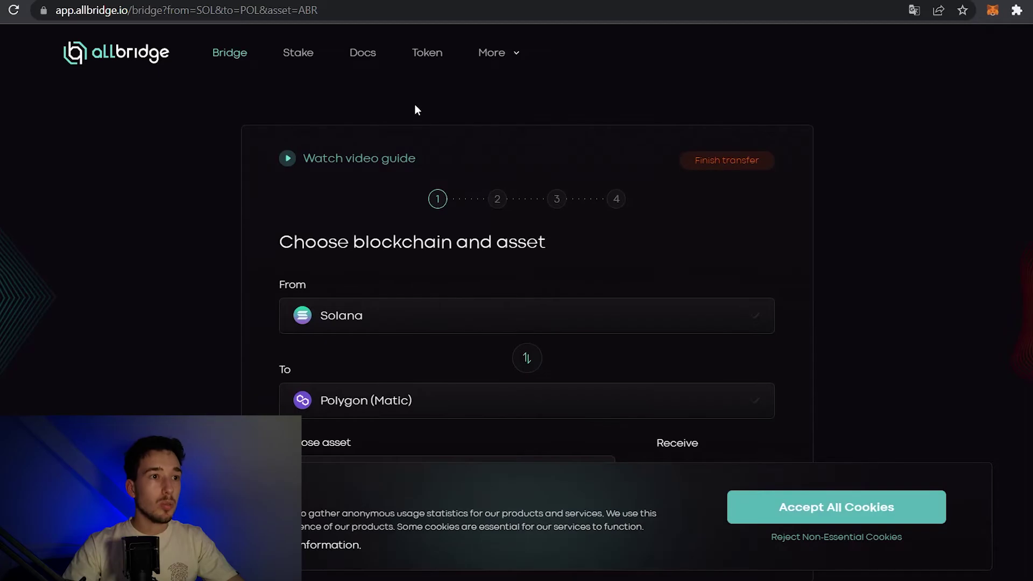
click(263, 0)
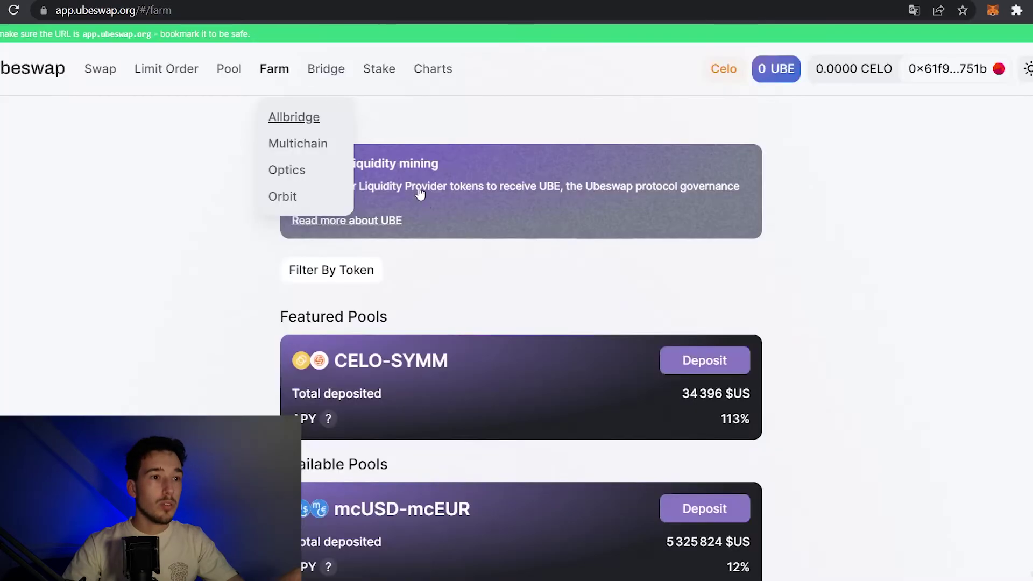
Open the UBE staking page and view its unstake and stake forms
click(382, 71)
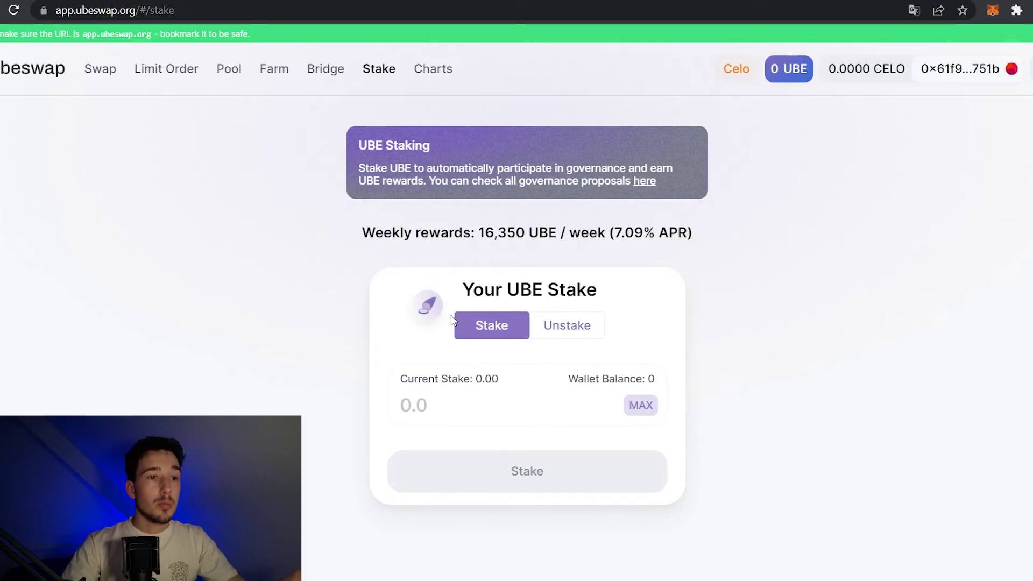
click(567, 325)
click(497, 329)
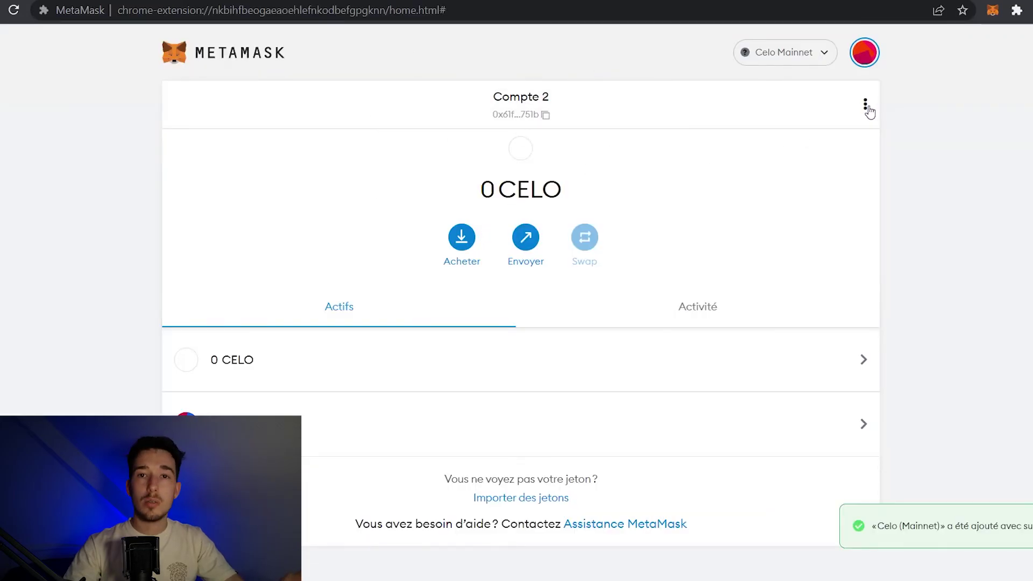
Switch to MetaMask and open the list of sites connected to the Compte 2 account
click(867, 107)
click(853, 226)
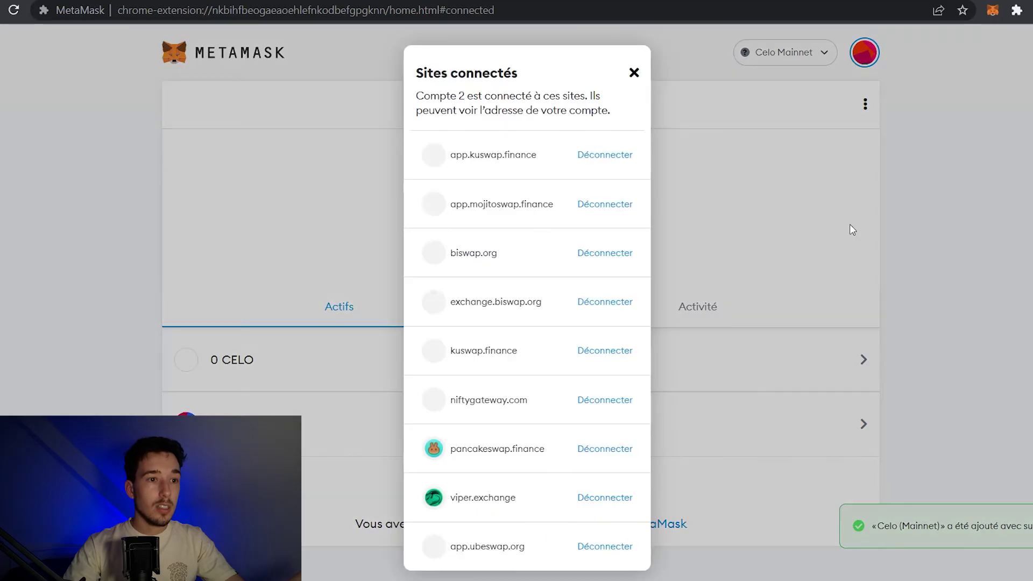